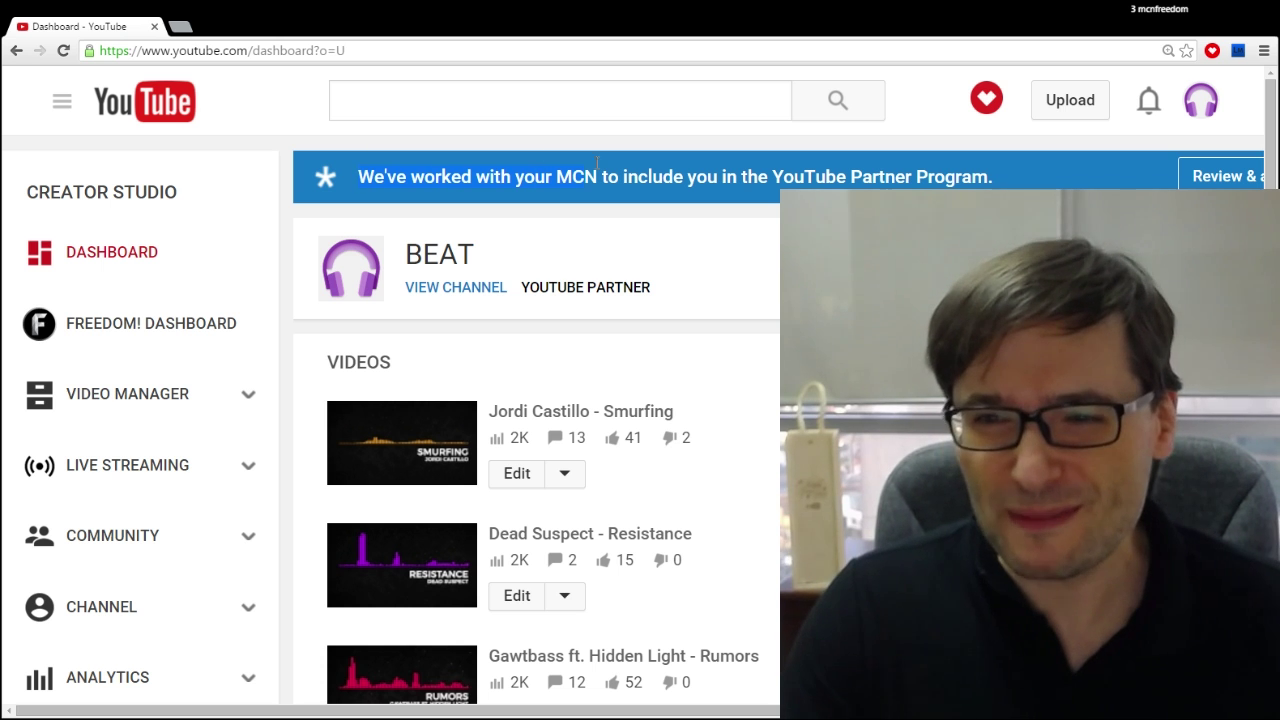
# Step: Go from the Dashboard's MCN Partner Program banner to the channel's Monetization page
pyautogui.moveTo(357, 177); pyautogui.dragTo(668, 190)
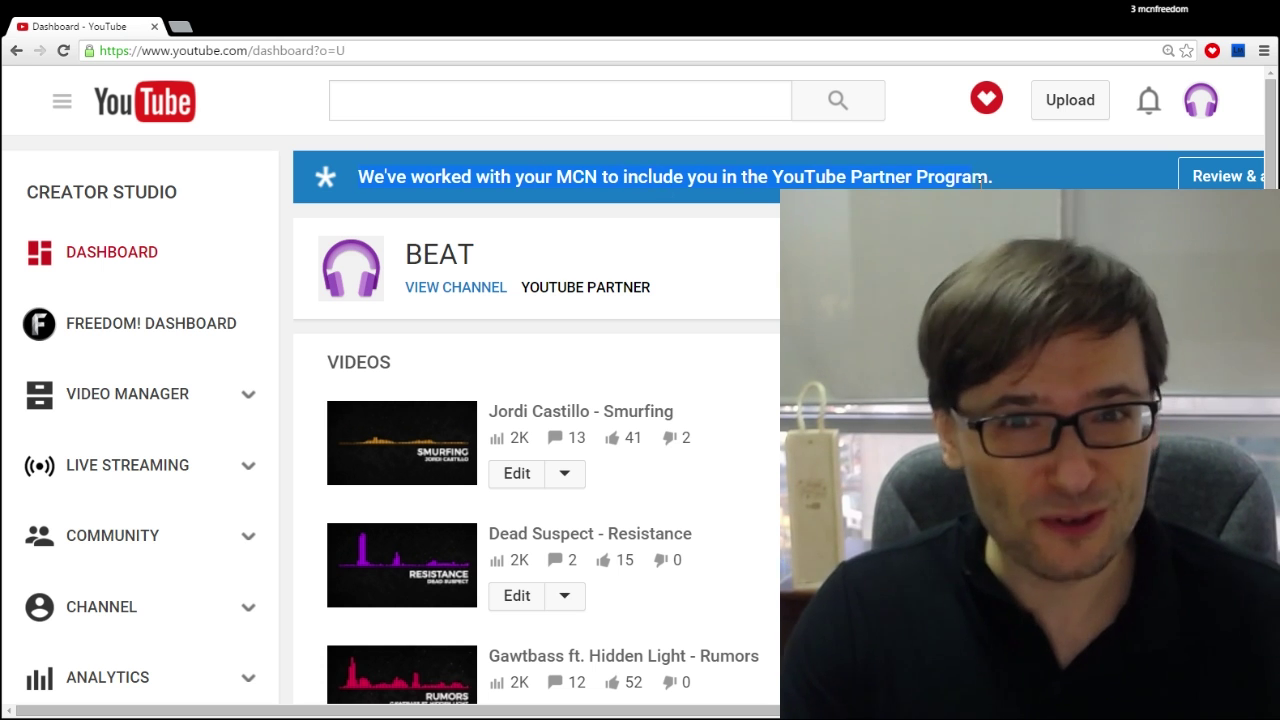
pyautogui.moveTo(745, 714); pyautogui.dragTo(873, 714)
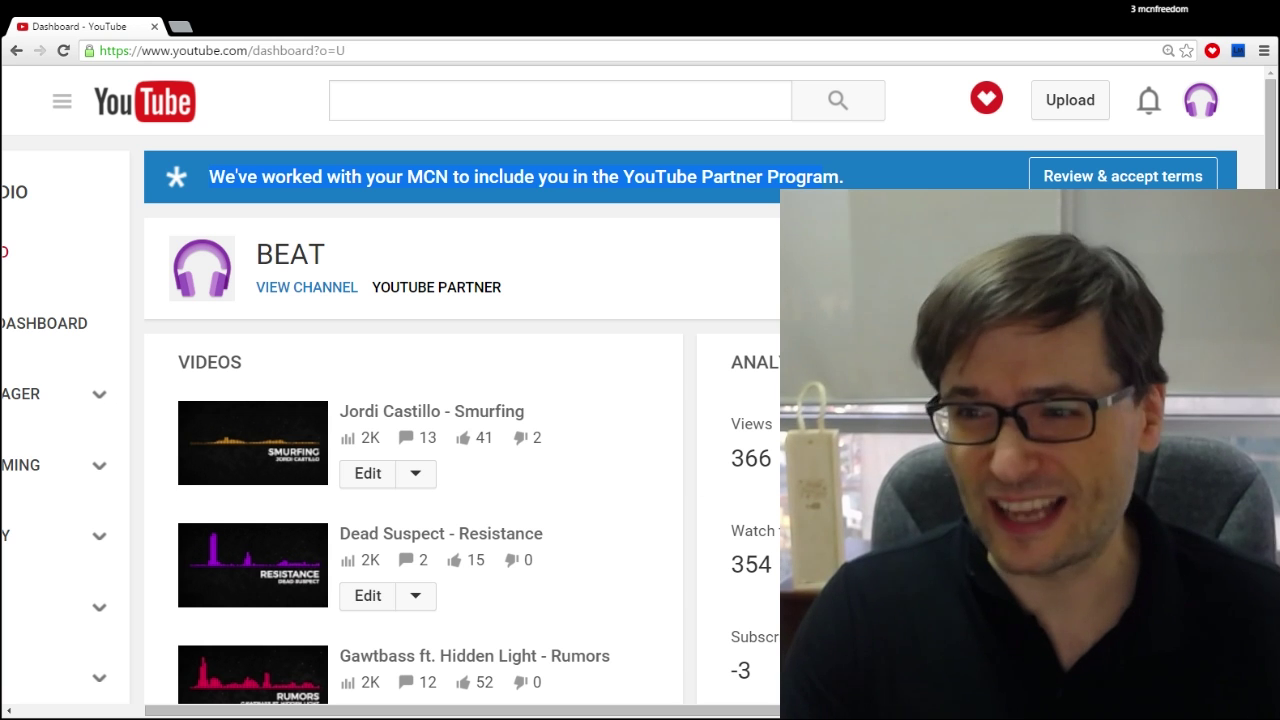
pyautogui.click(1086, 181)
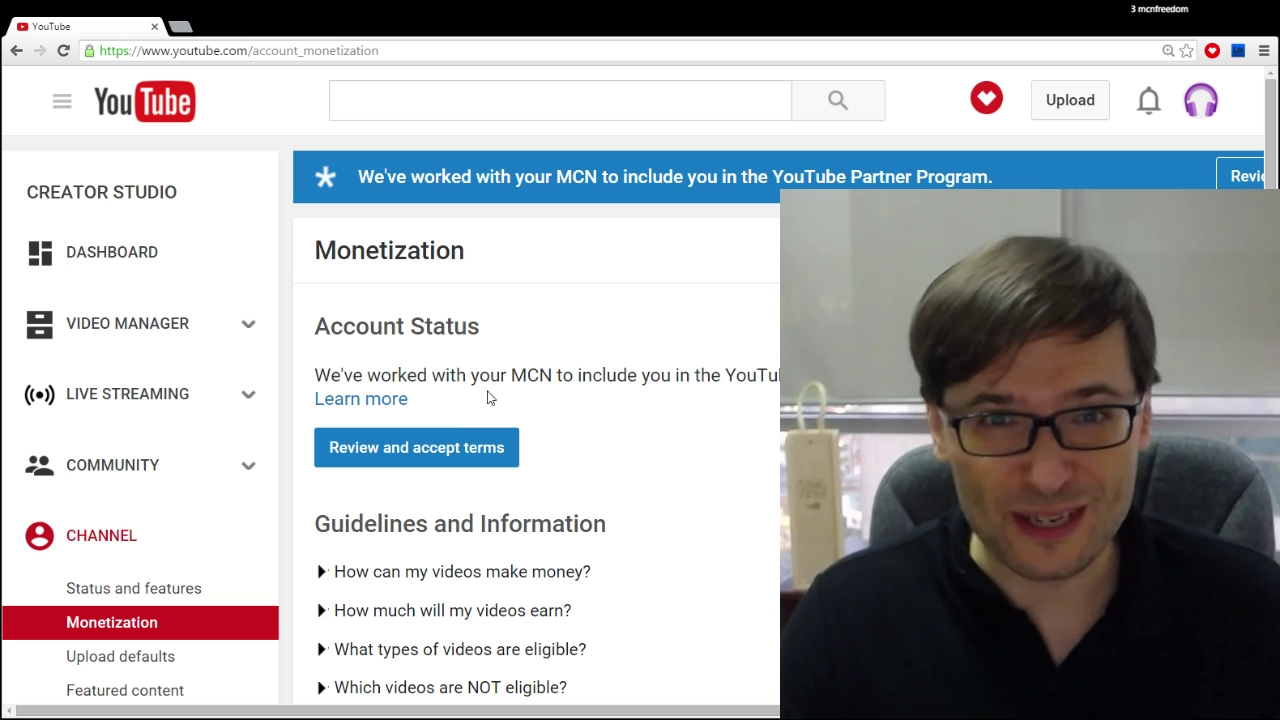
pyautogui.hscroll(3, 733, 693)
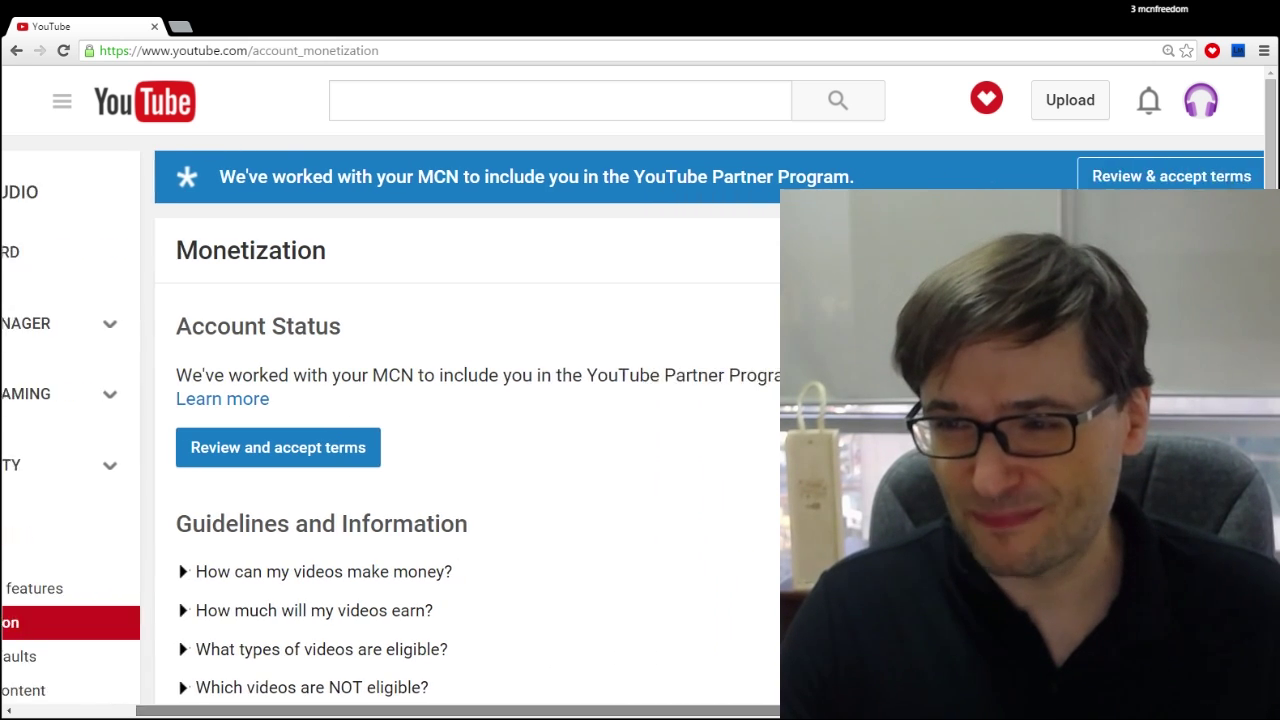
# Step: Review the Partner Program agreement, tick the own-ads and content-rights checkboxes, and decline product updates
pyautogui.click(294, 455)
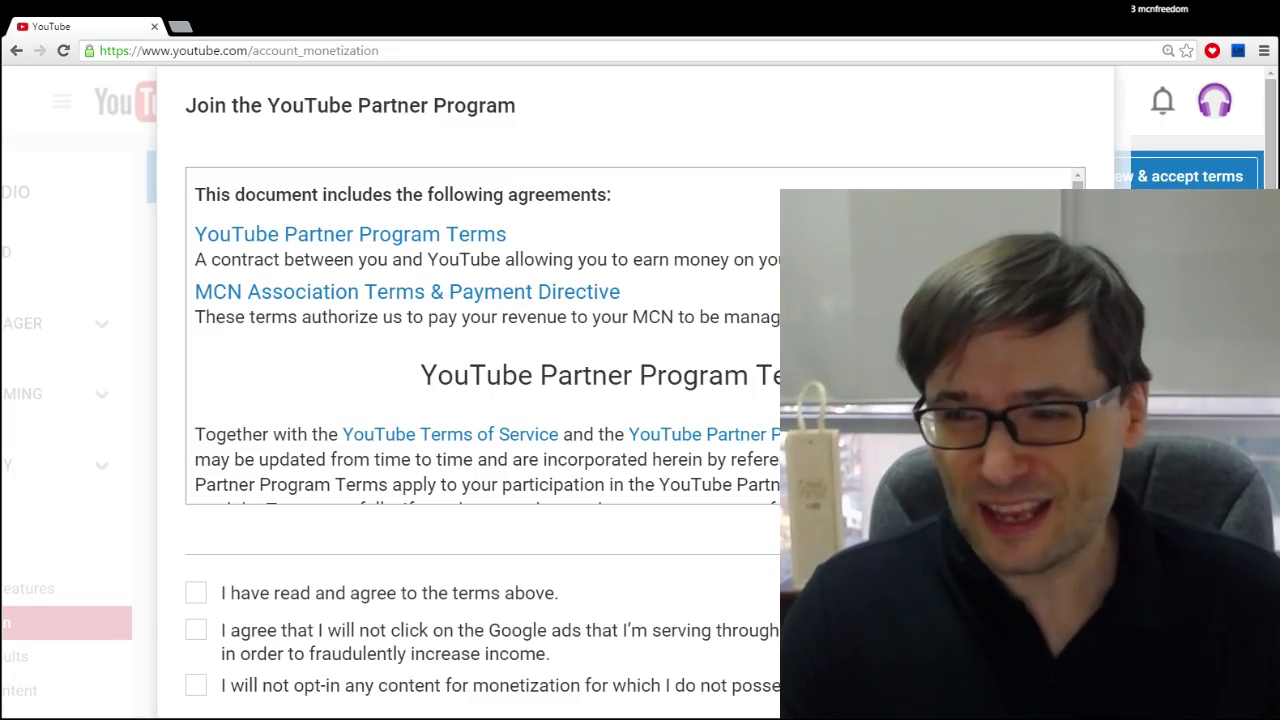
pyautogui.scroll(-15, 635, 335)
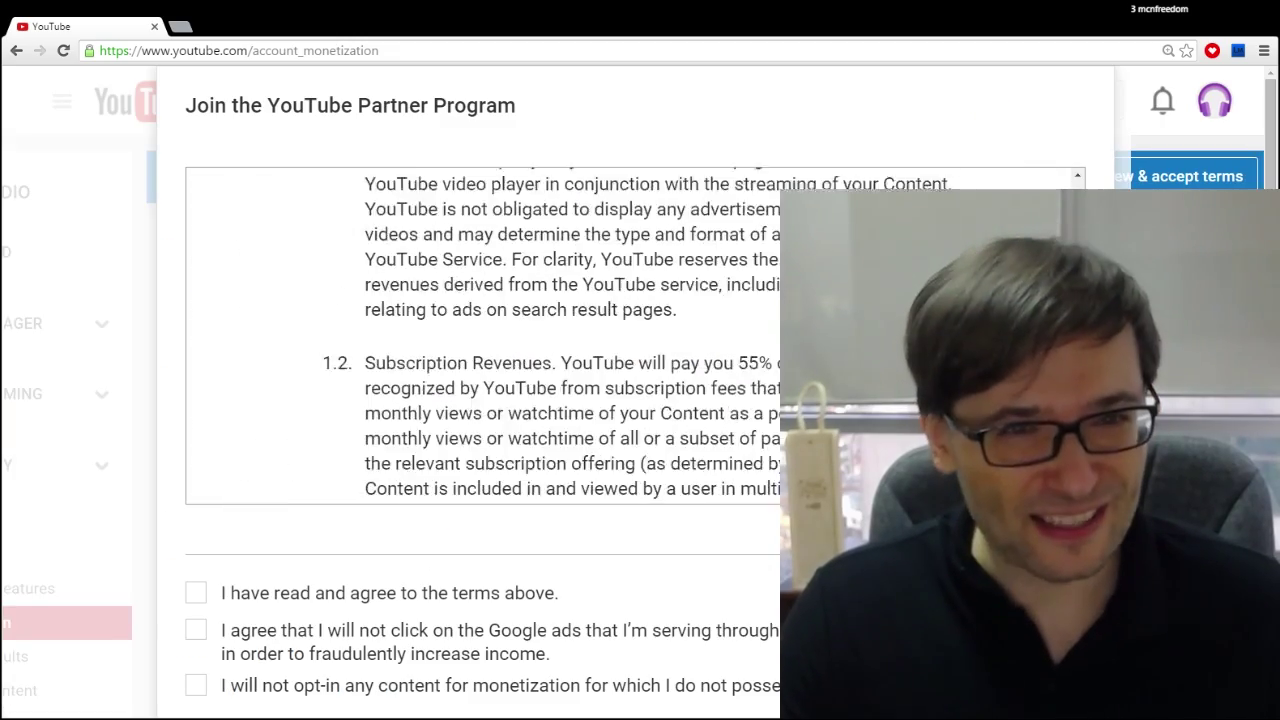
pyautogui.scroll(-10, 635, 335)
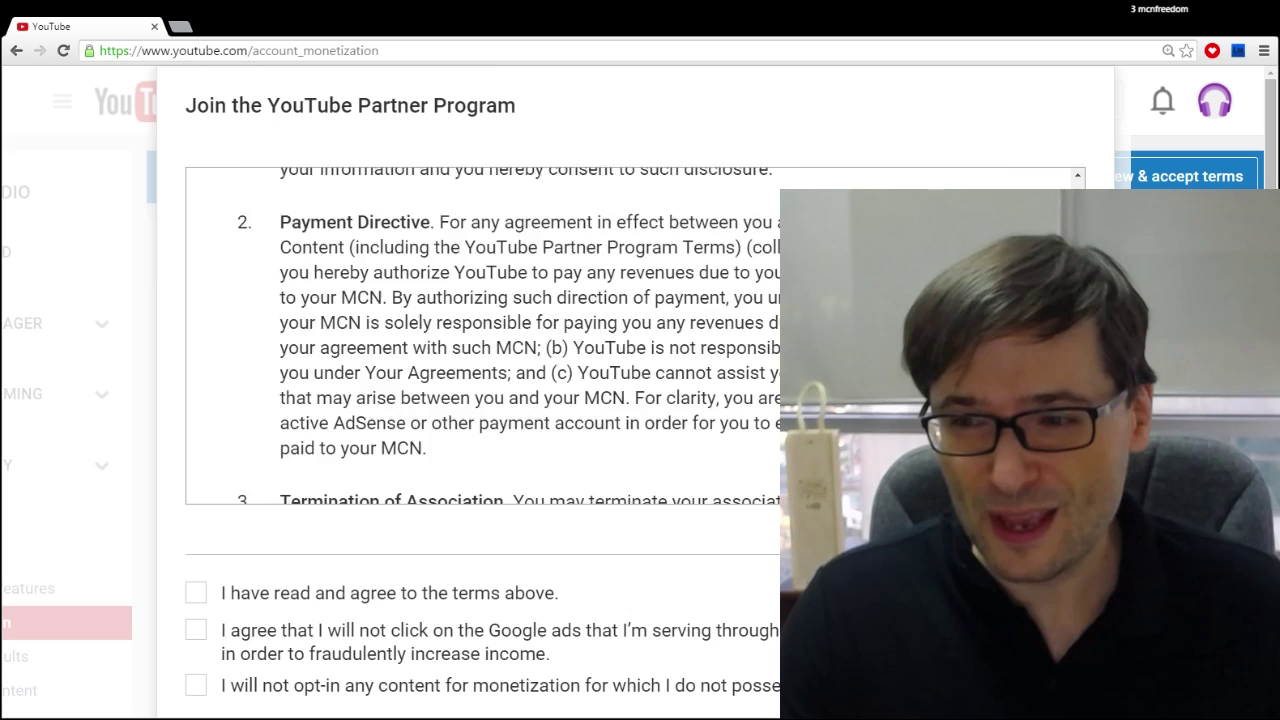
pyautogui.scroll(-3, 455, 400)
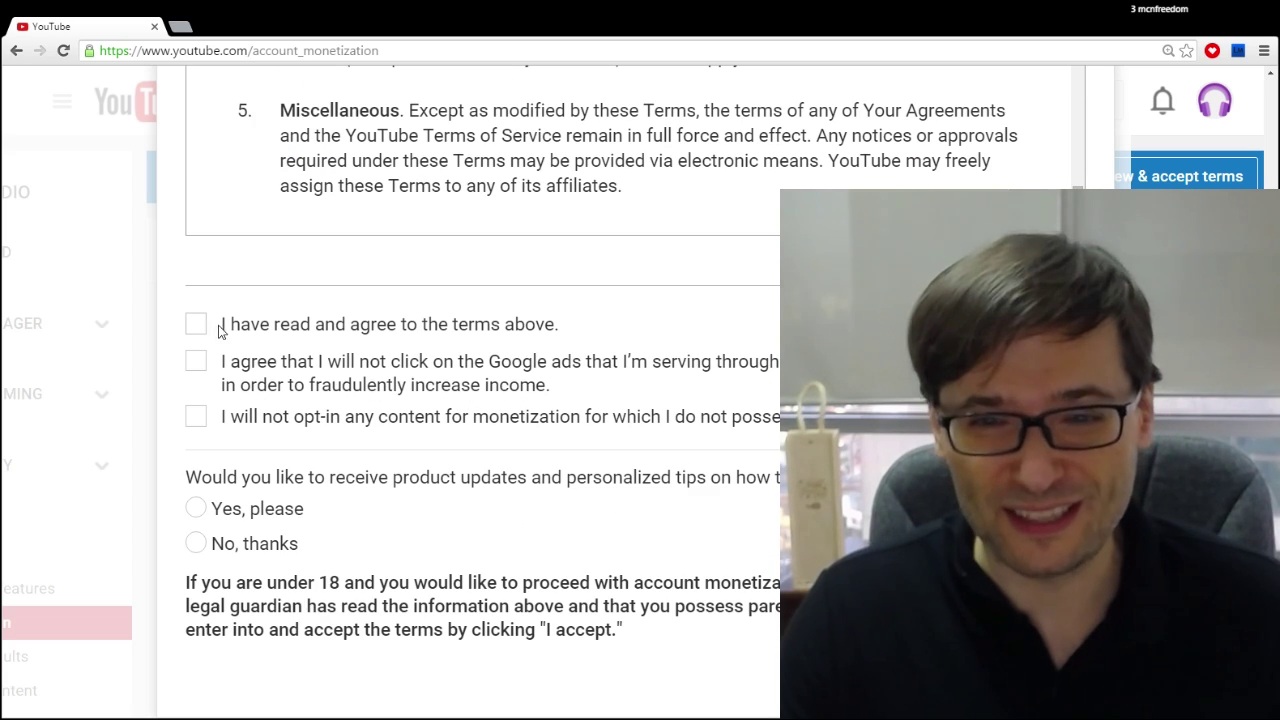
pyautogui.click(196, 362)
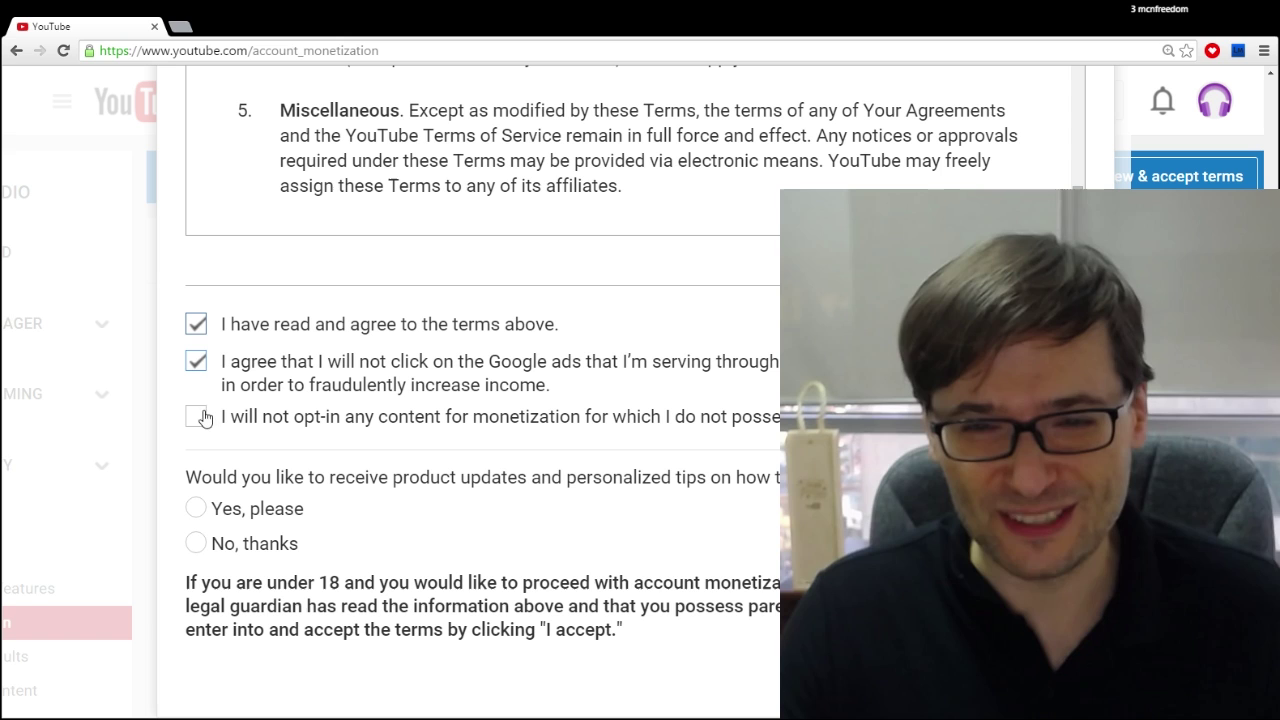
pyautogui.click(197, 418)
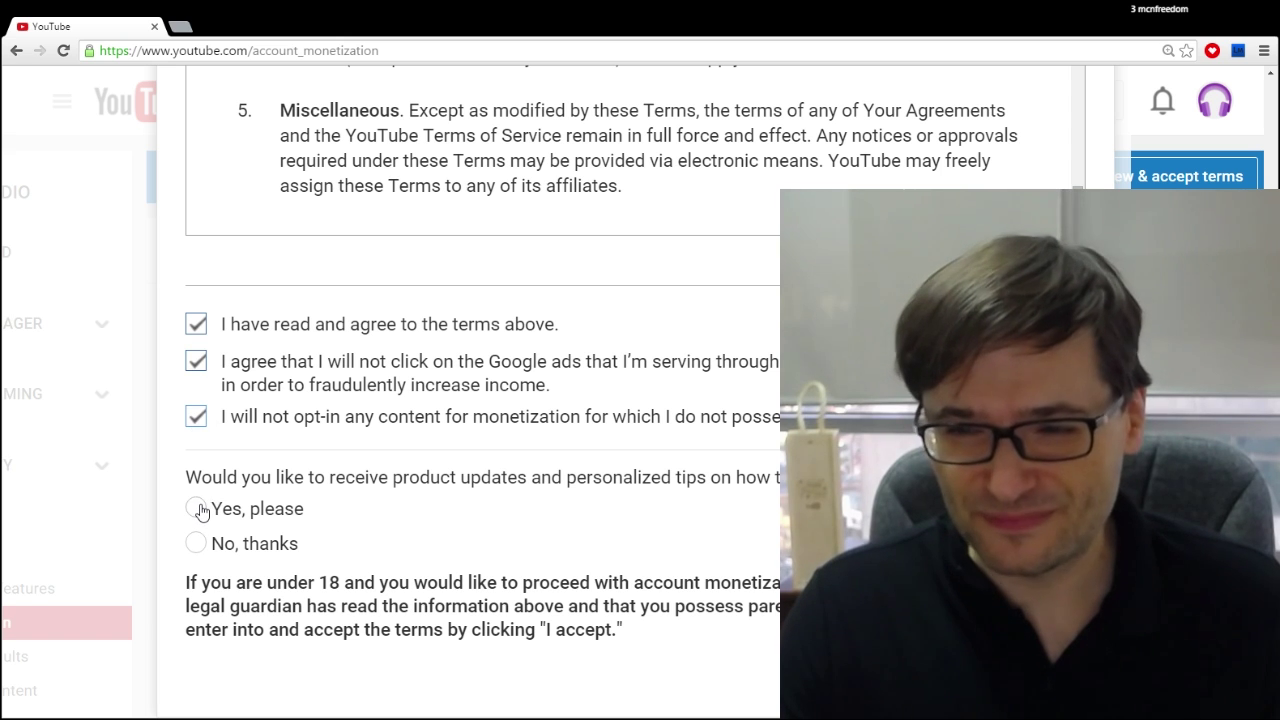
pyautogui.moveTo(212, 478); pyautogui.dragTo(588, 478)
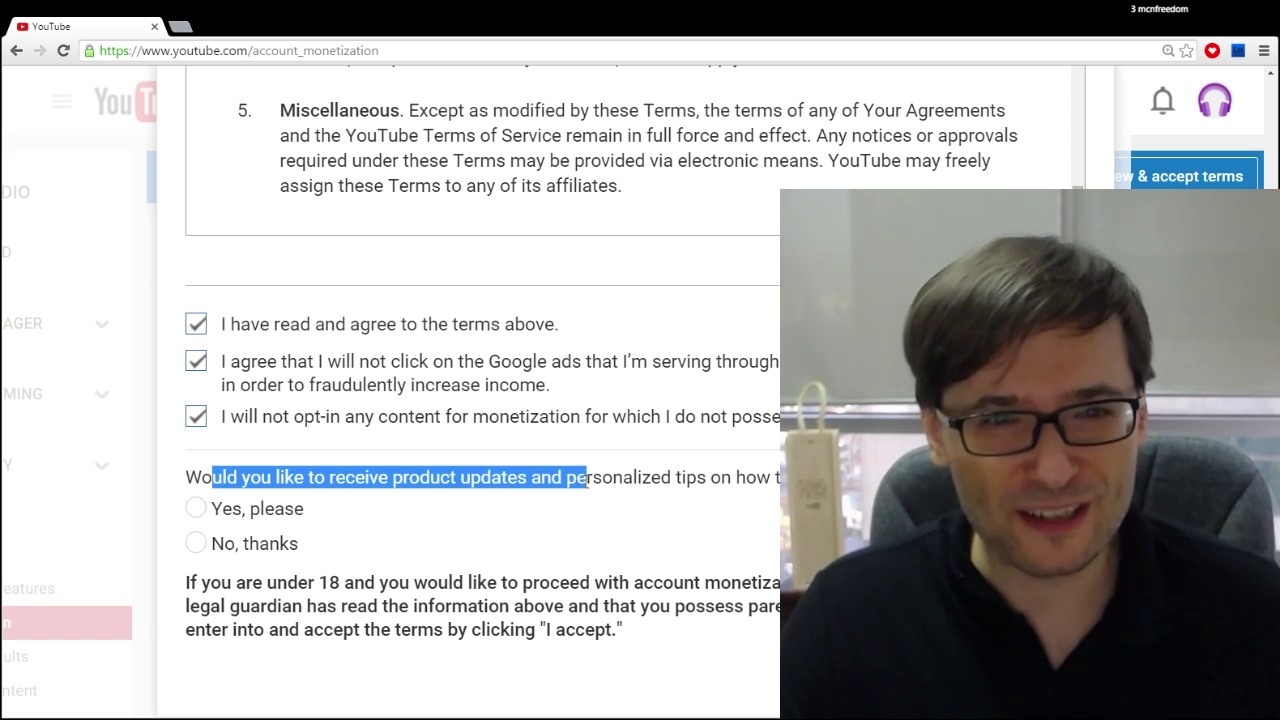
pyautogui.click(197, 543)
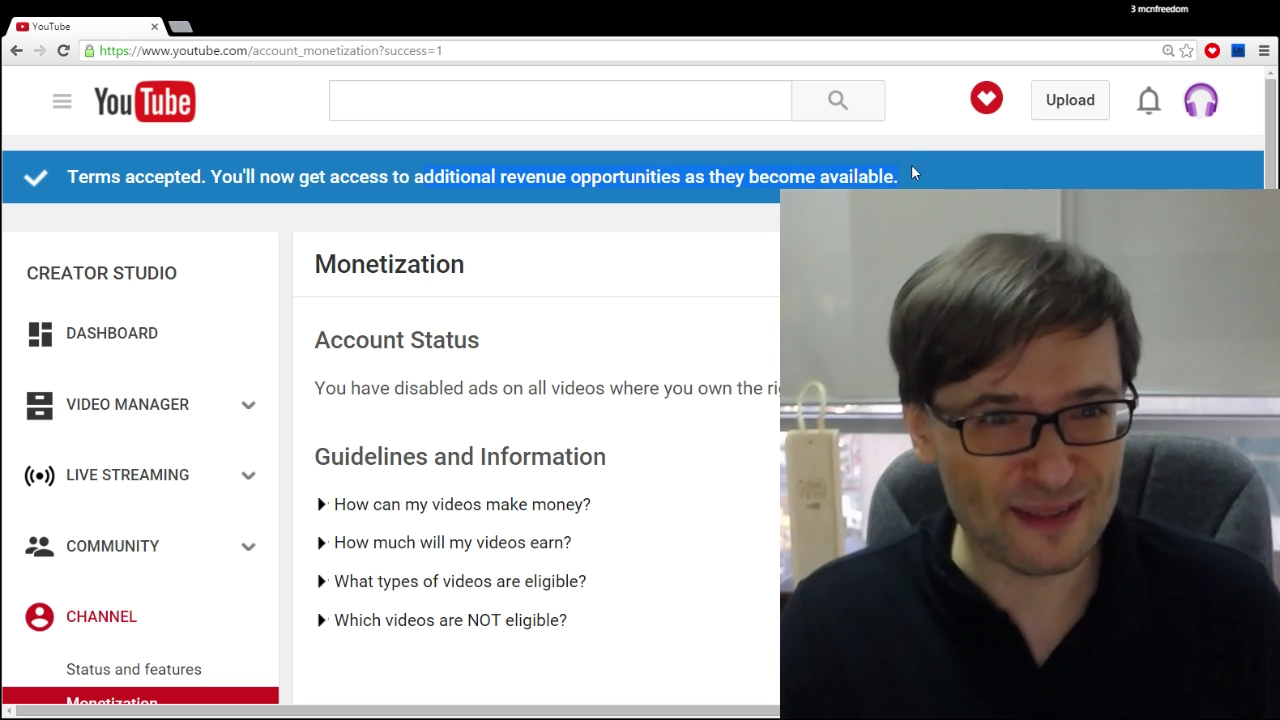
pyautogui.scroll(-1, 540, 400)
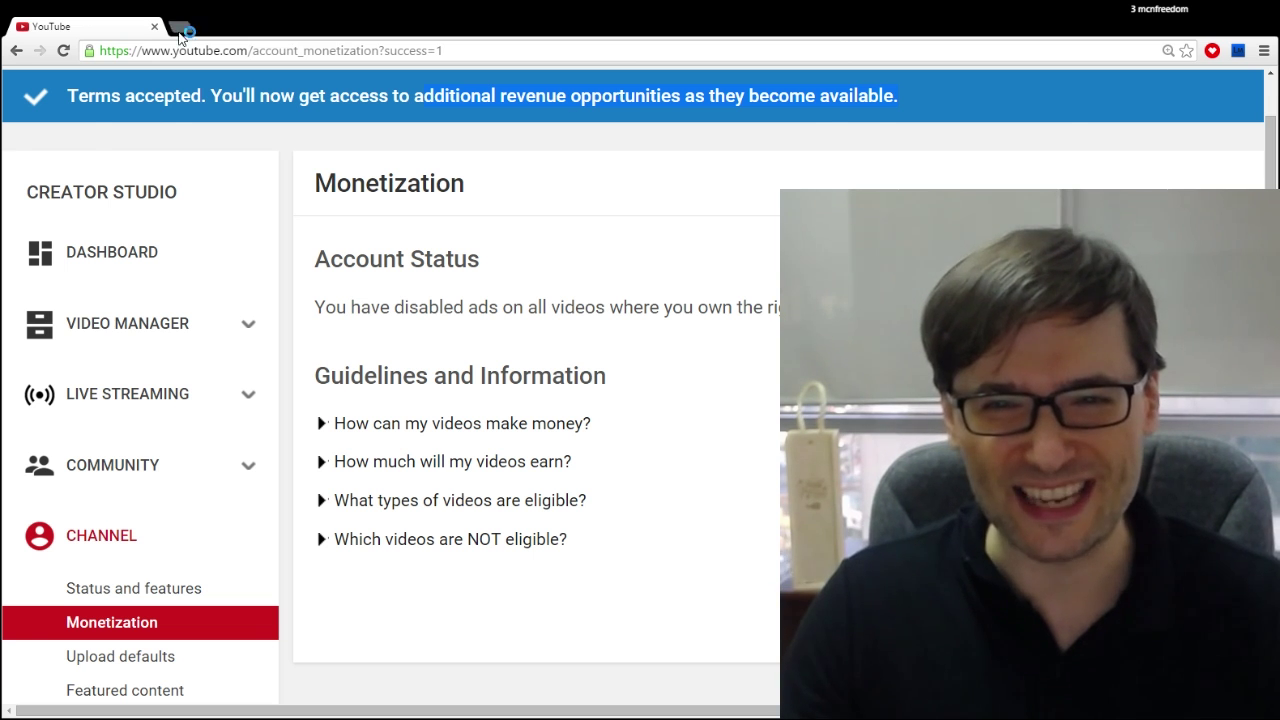
pyautogui.click(176, 26)
pyautogui.write('www.')
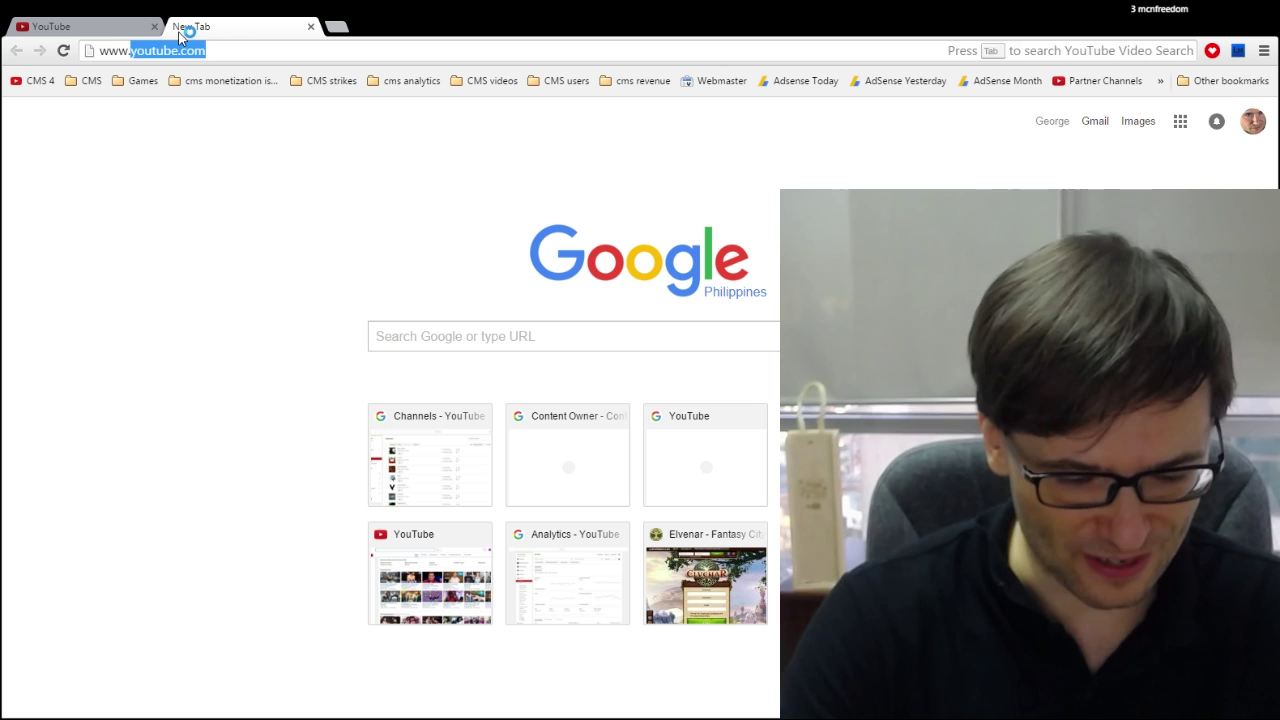
pyautogui.write('support')
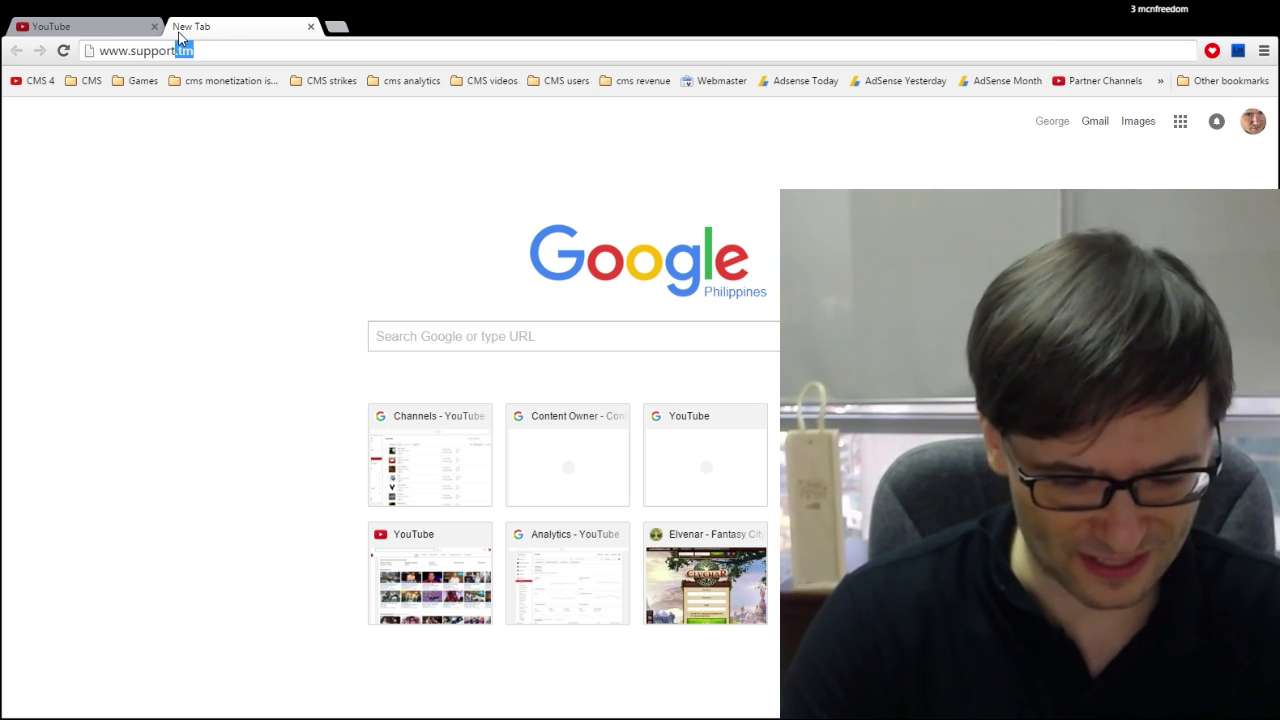
pyautogui.press('Return')
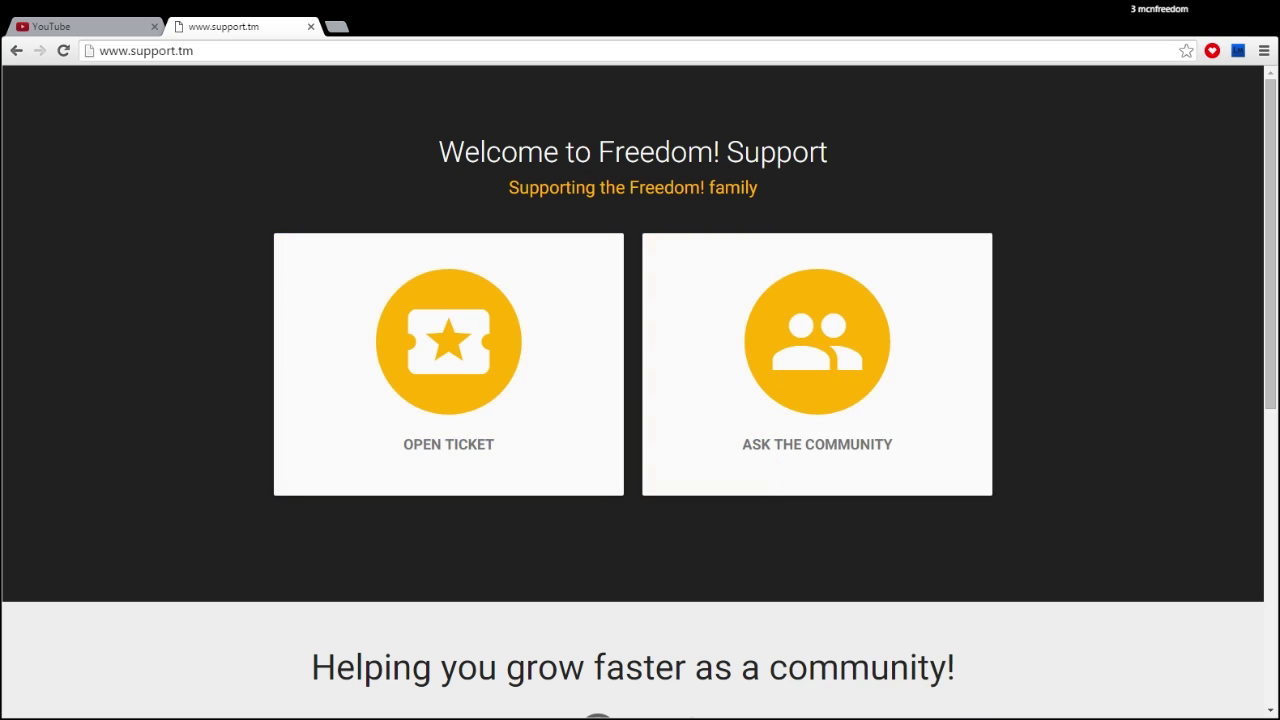
pyautogui.scroll(-6, 208, 250)
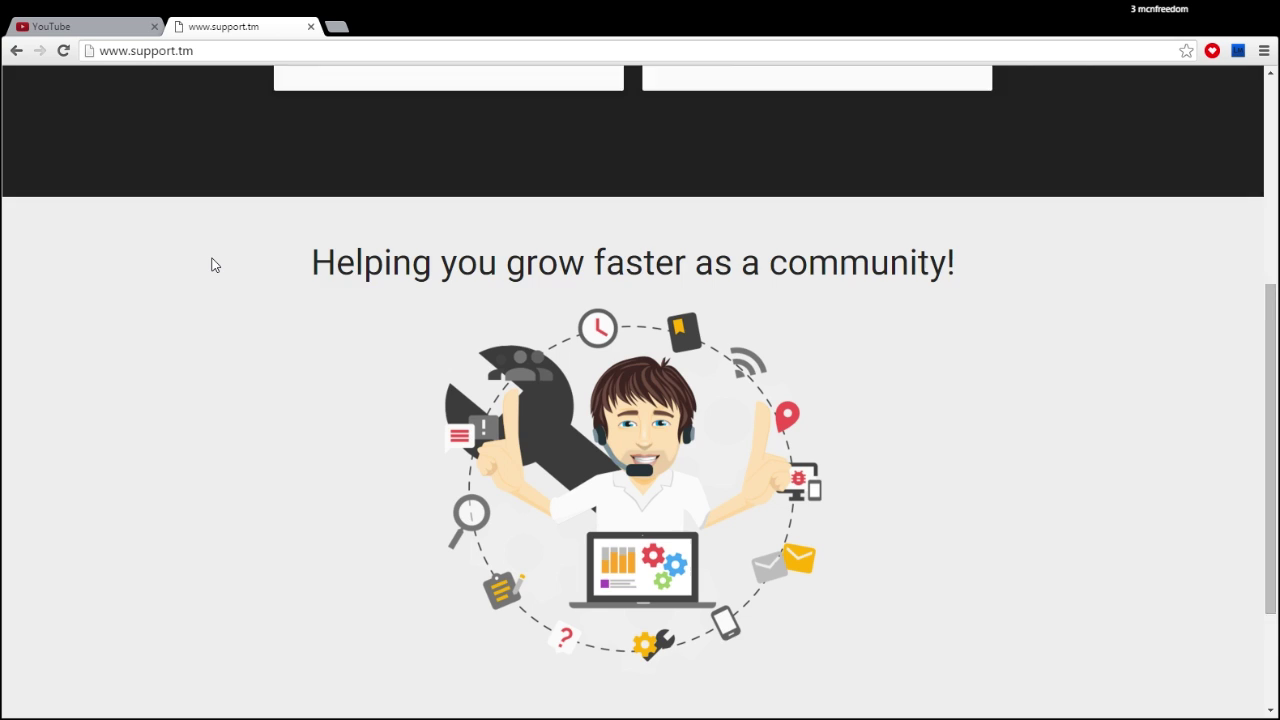
pyautogui.scroll(4, 211, 256)
pyautogui.scroll(2, 211, 258)
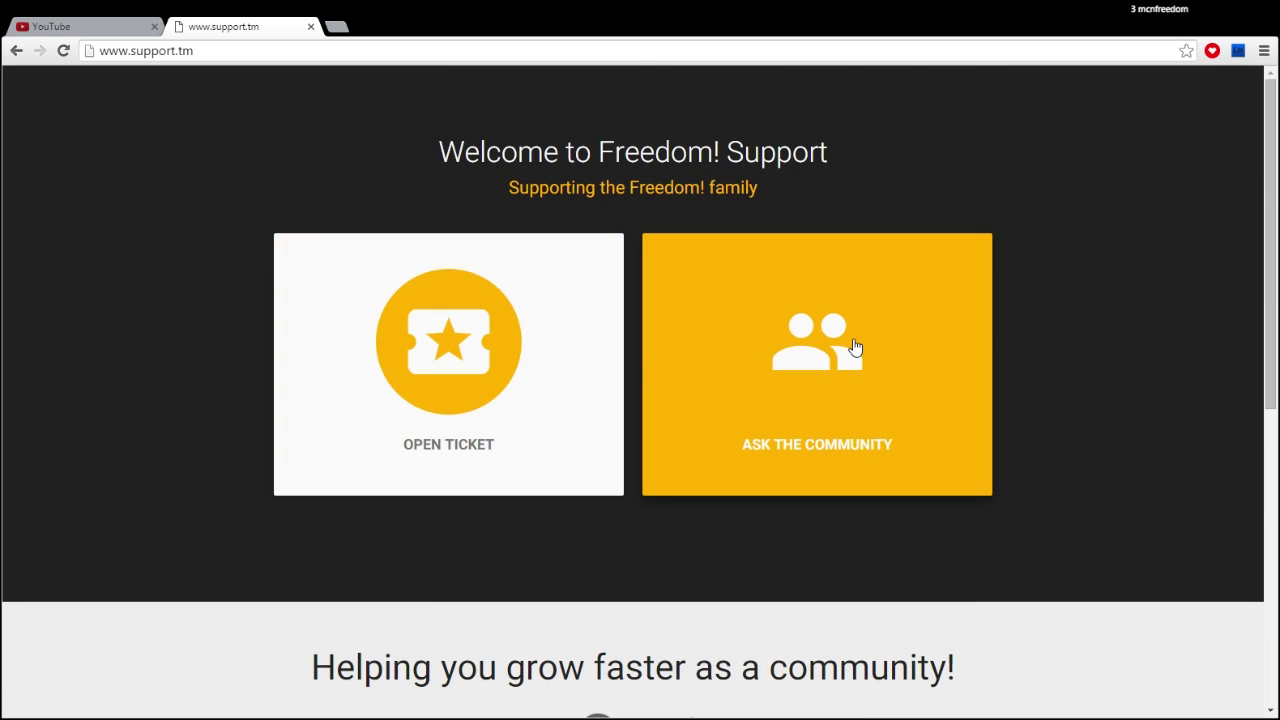
# Step: Visit the ticket-based Support Center, then go to the Freedom! community forum
pyautogui.click(466, 349)
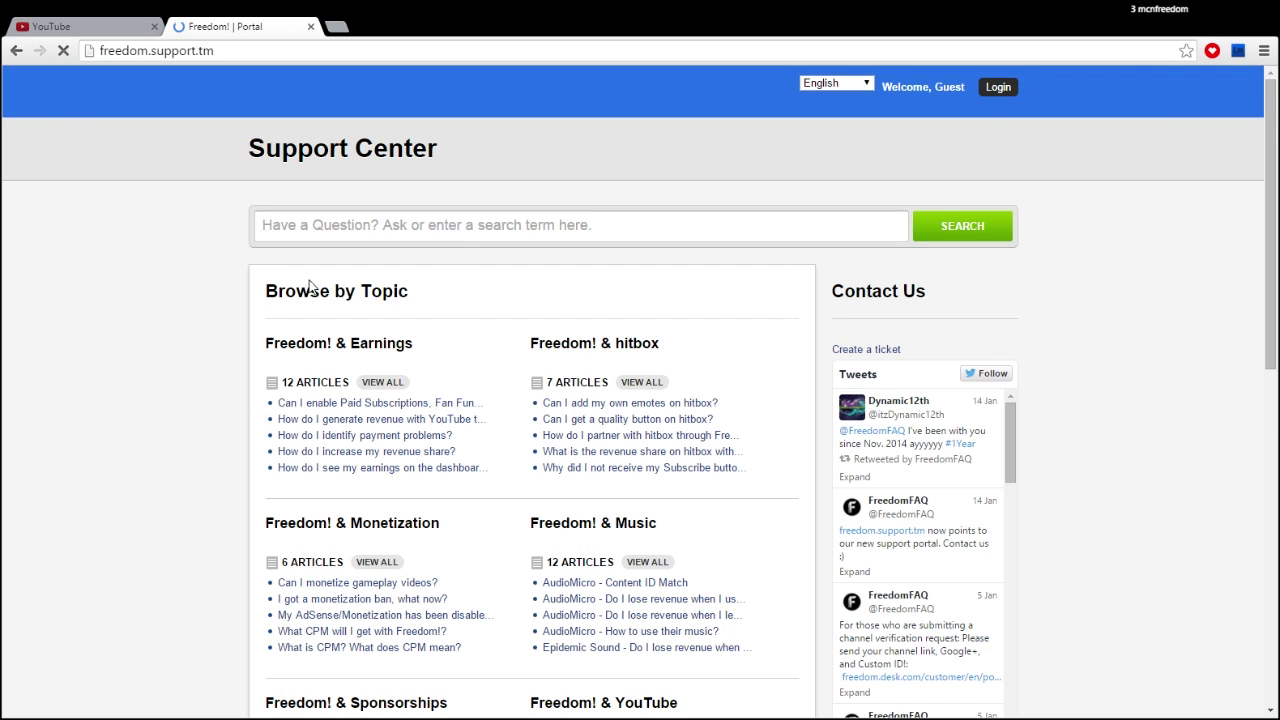
pyautogui.click(15, 52)
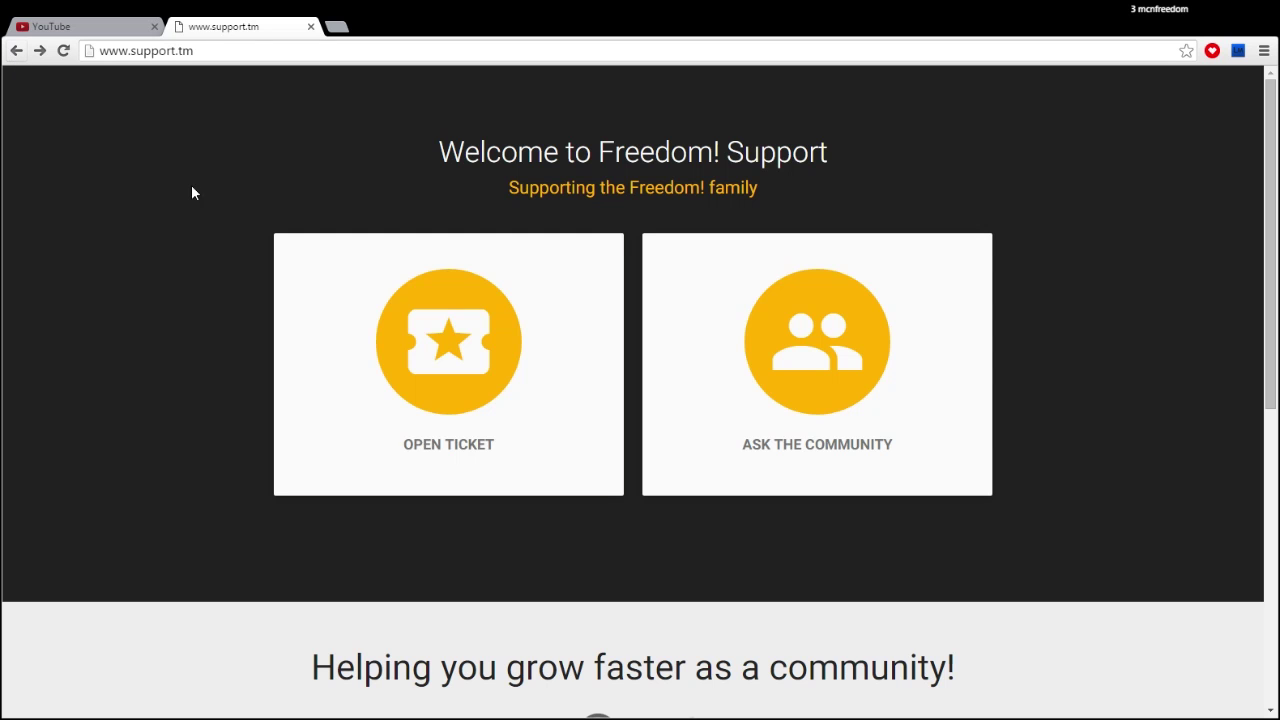
pyautogui.click(818, 351)
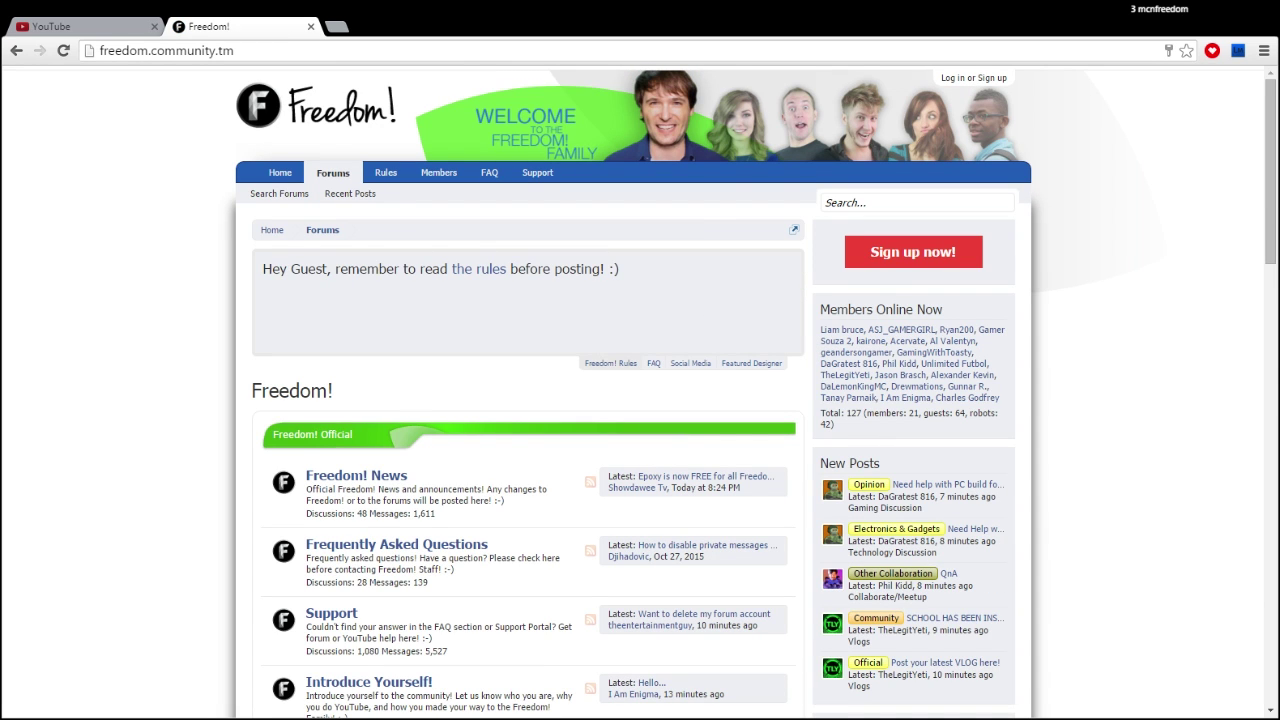
# Step: Point out the forum's 110,980 member count on the index page
pyautogui.scroll(-7, 1120, 494)
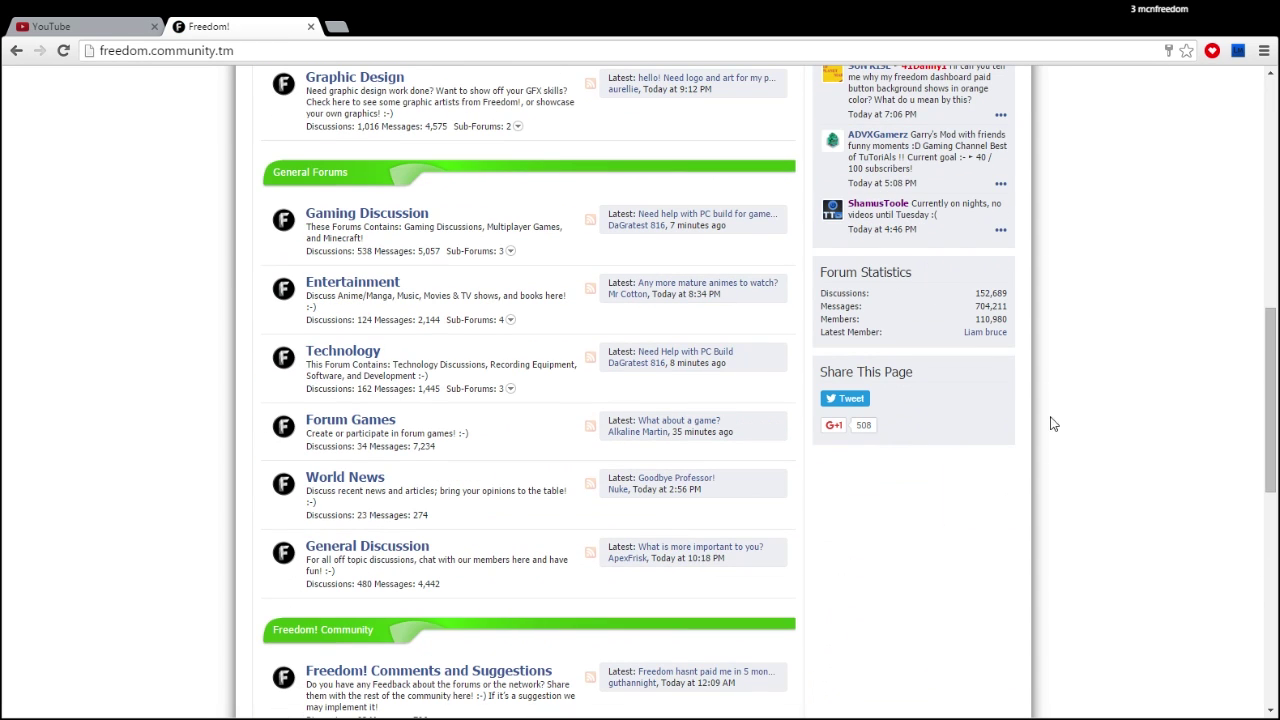
pyautogui.doubleClick(988, 318)
pyautogui.click(988, 318)
pyautogui.scroll(3, 620, 330)
pyautogui.scroll(3, 655, 348)
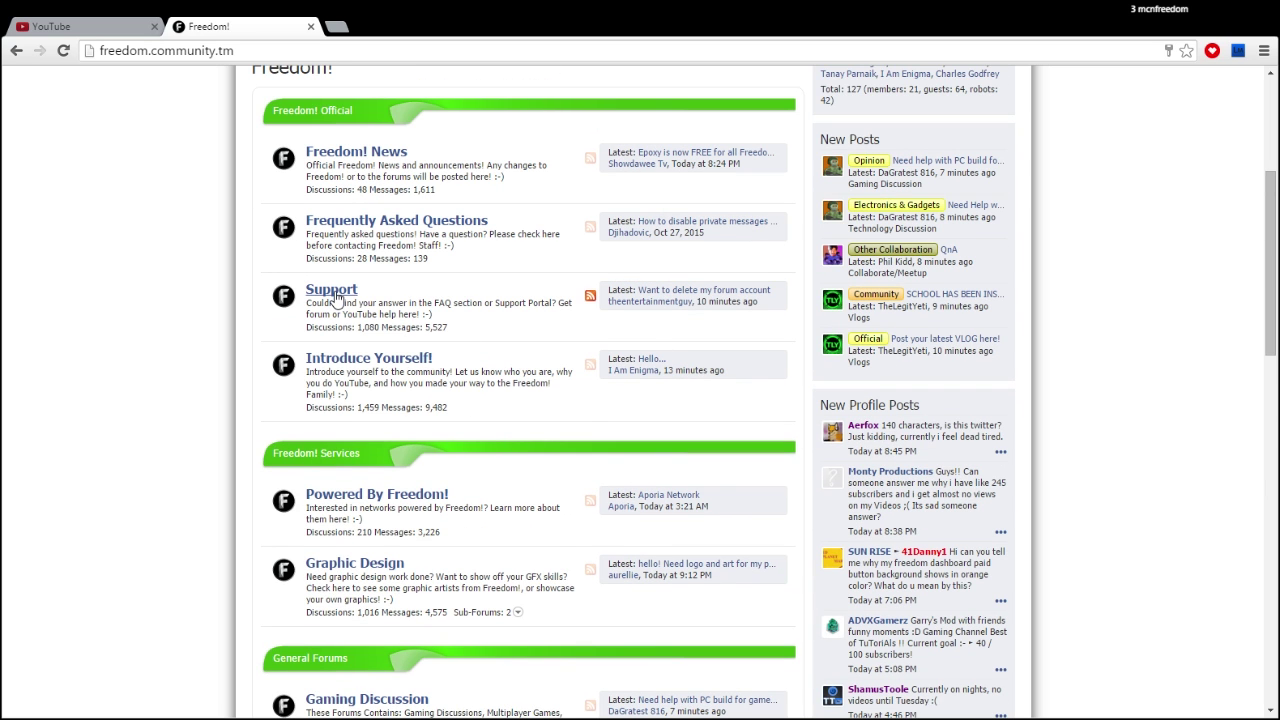
# Step: Mark the Support board title, then open the Introduce Yourself! board's thread list
pyautogui.moveTo(360, 291); pyautogui.dragTo(288, 283)
pyautogui.click(427, 320)
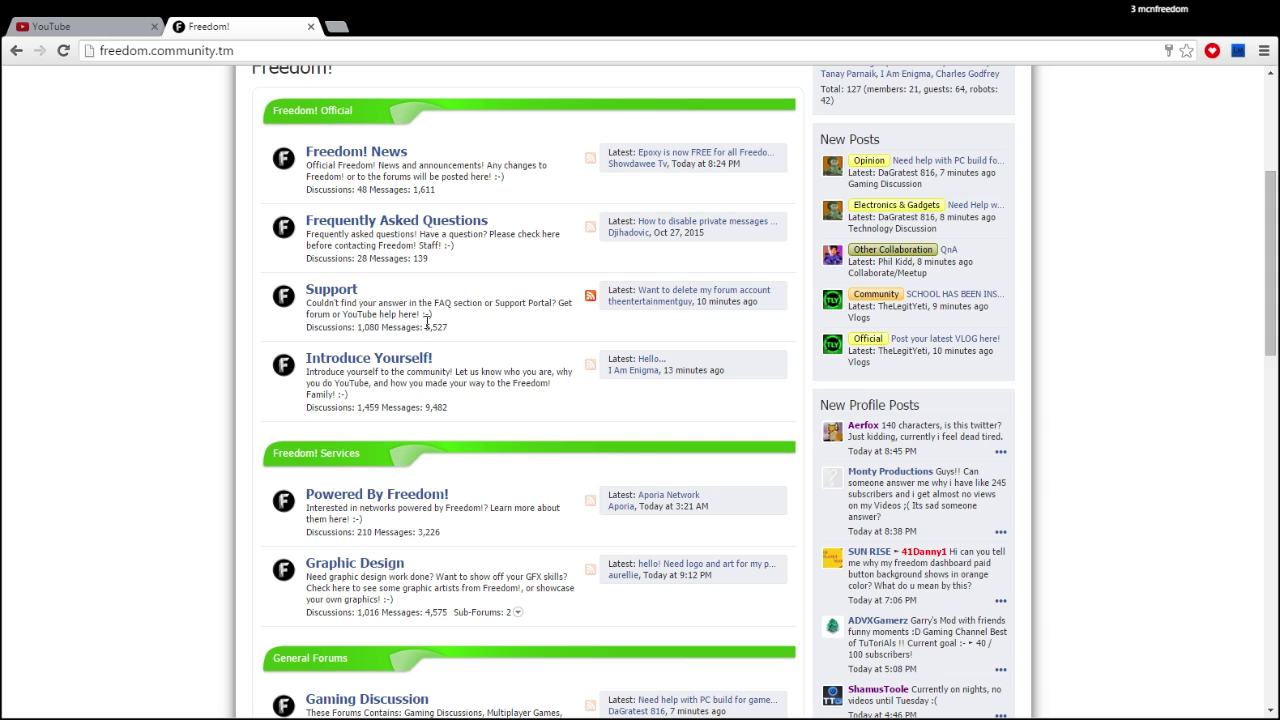
pyautogui.click(418, 362)
pyautogui.scroll(-4, 700, 460)
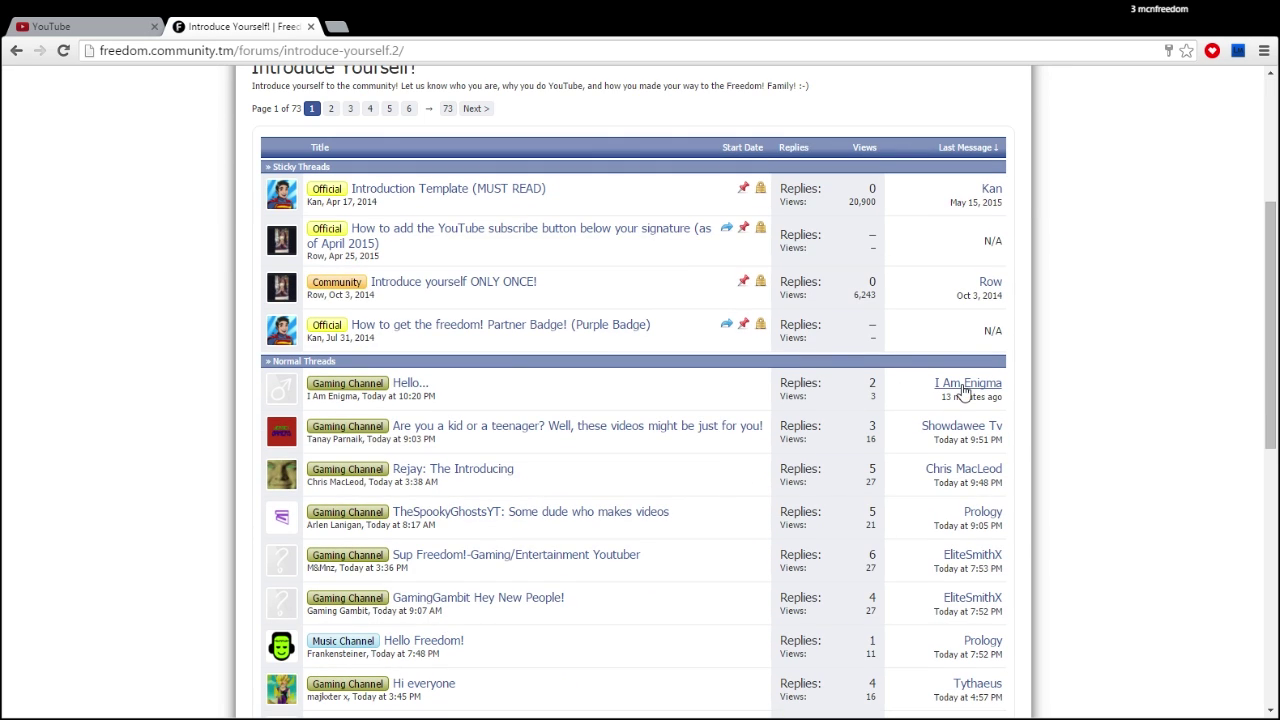
pyautogui.click(407, 386)
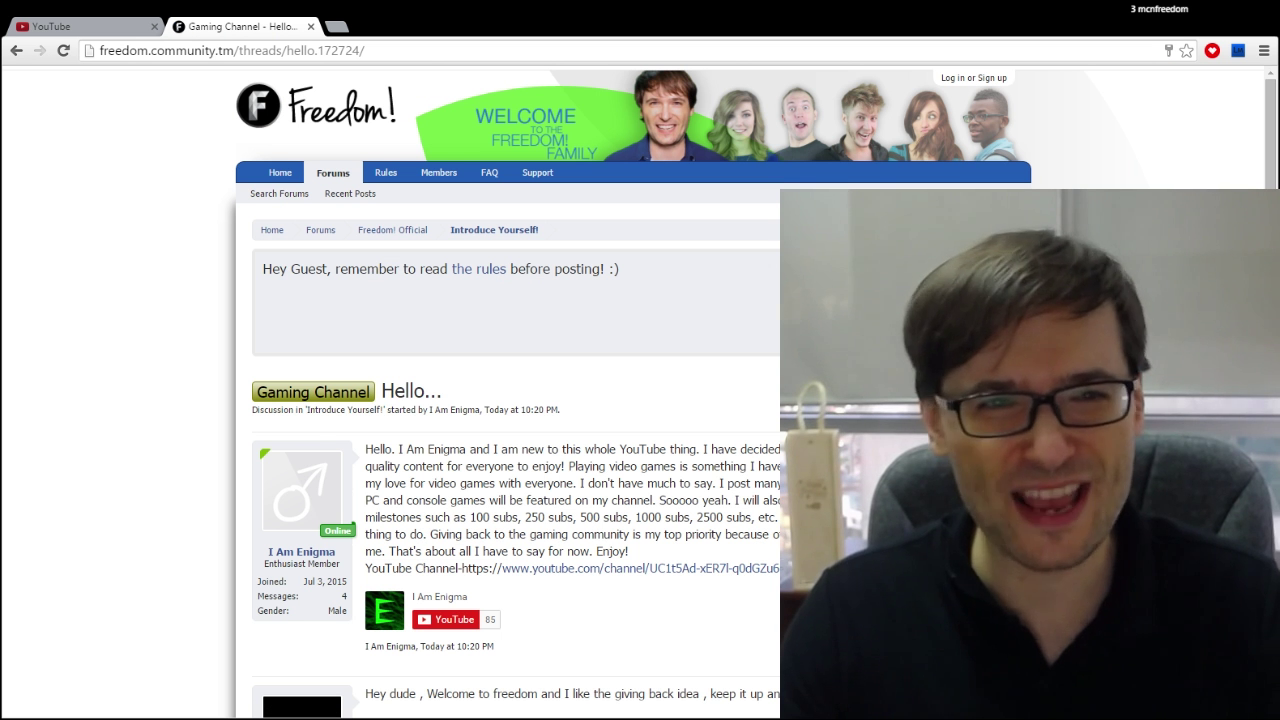
pyautogui.scroll(-2, 489, 466)
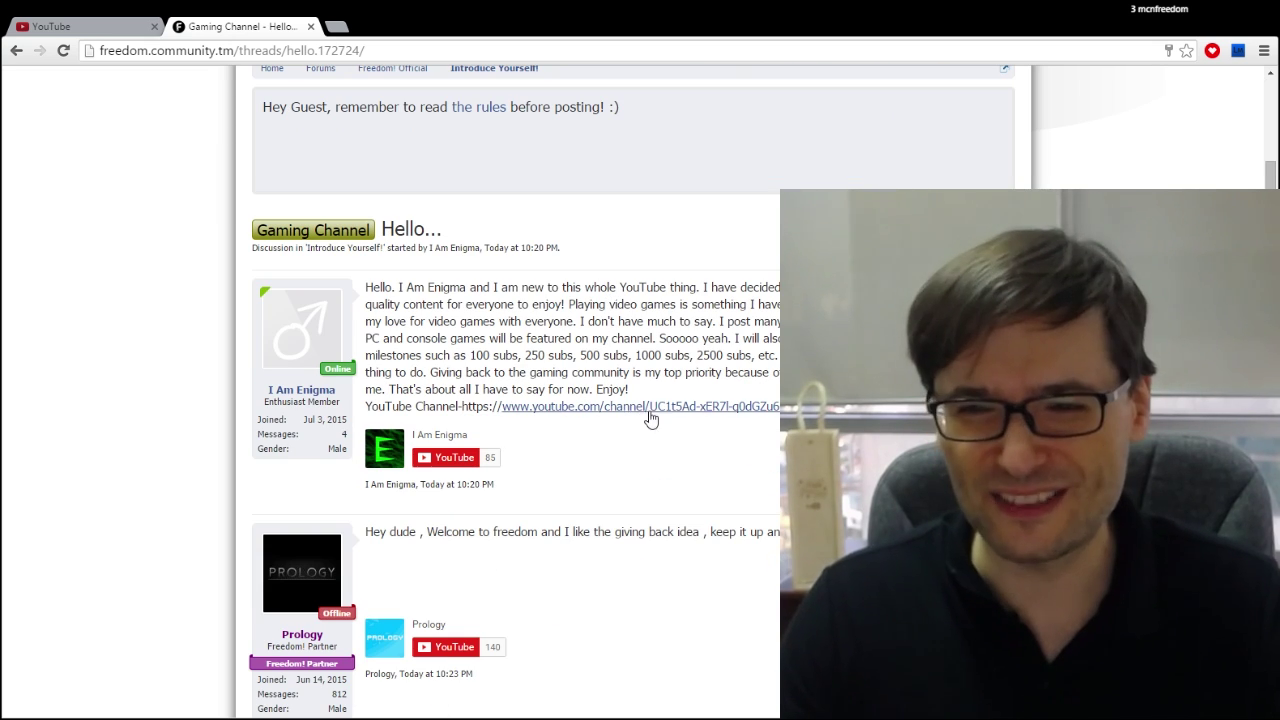
pyautogui.scroll(-3, 580, 340)
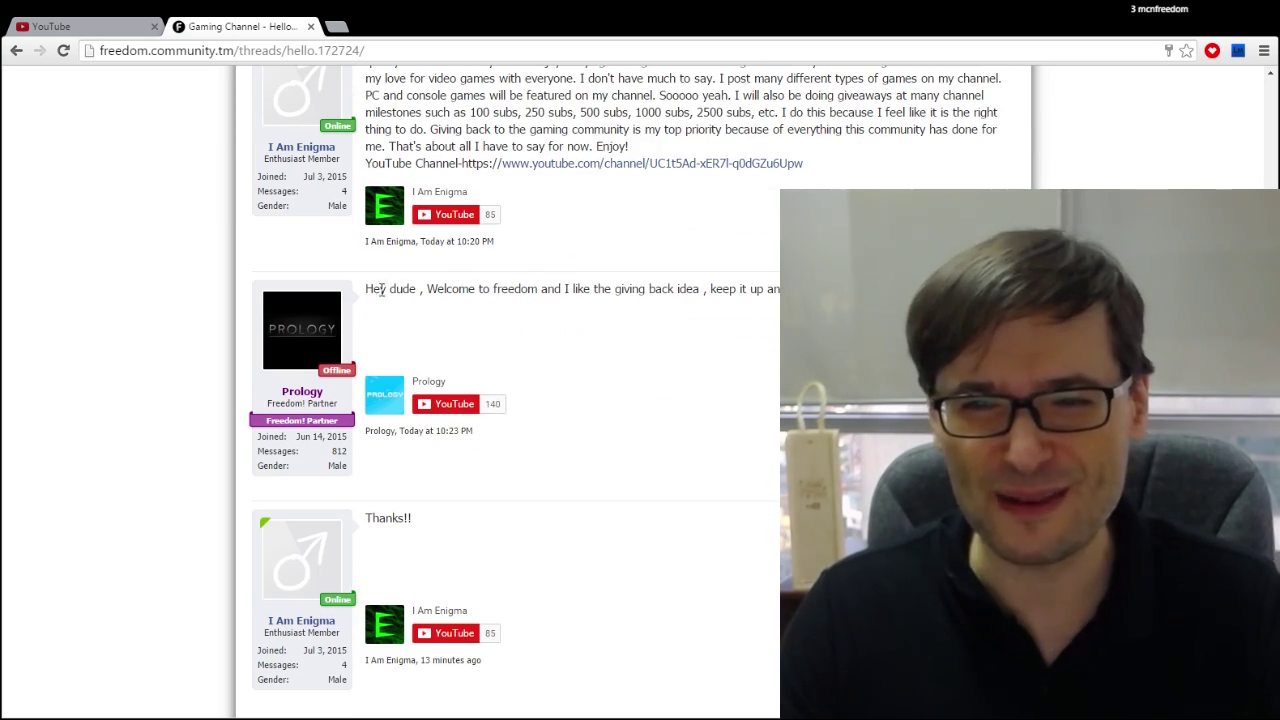
pyautogui.moveTo(370, 289); pyautogui.dragTo(629, 313)
pyautogui.click(629, 311)
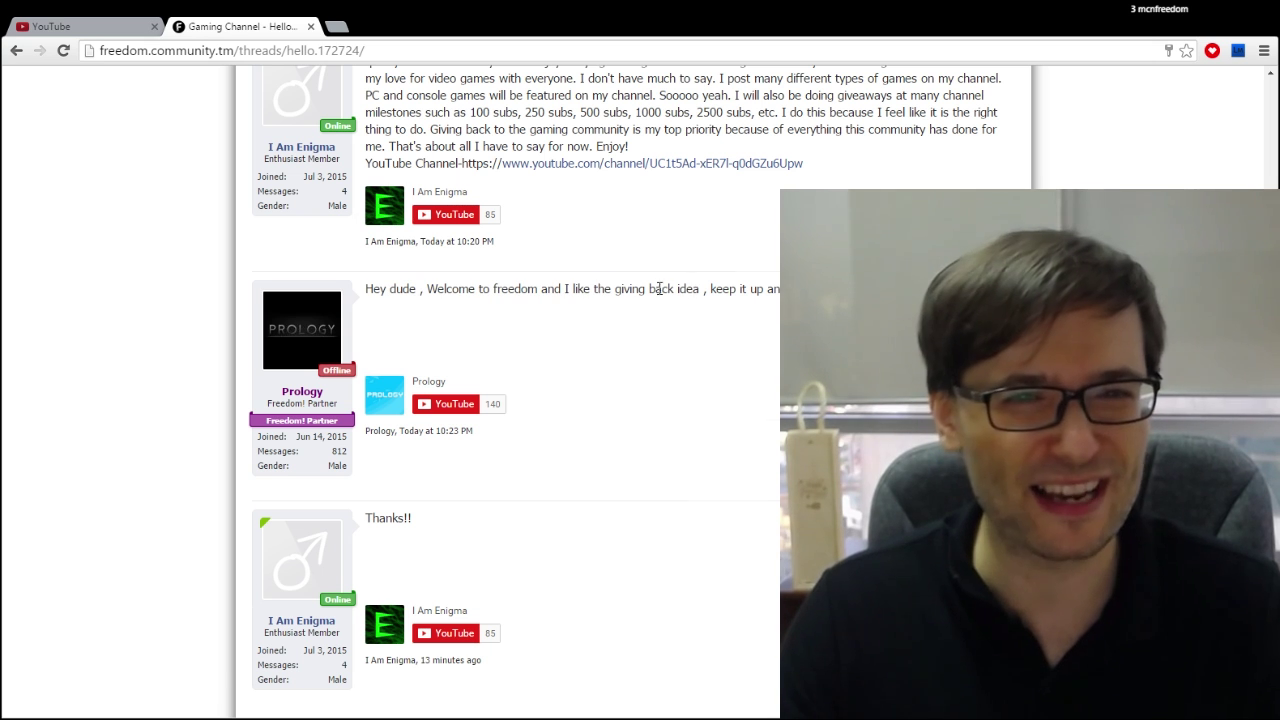
pyautogui.scroll(-2, 658, 289)
pyautogui.scroll(6, 668, 314)
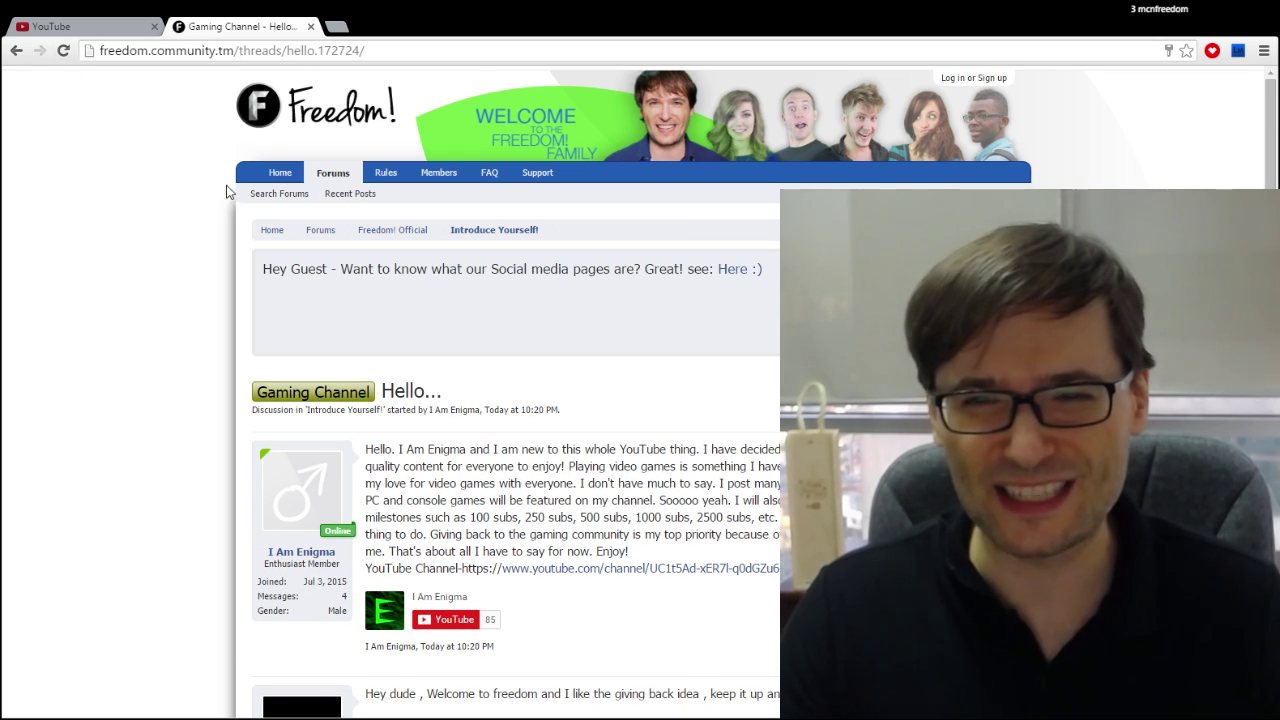
pyautogui.click(16, 52)
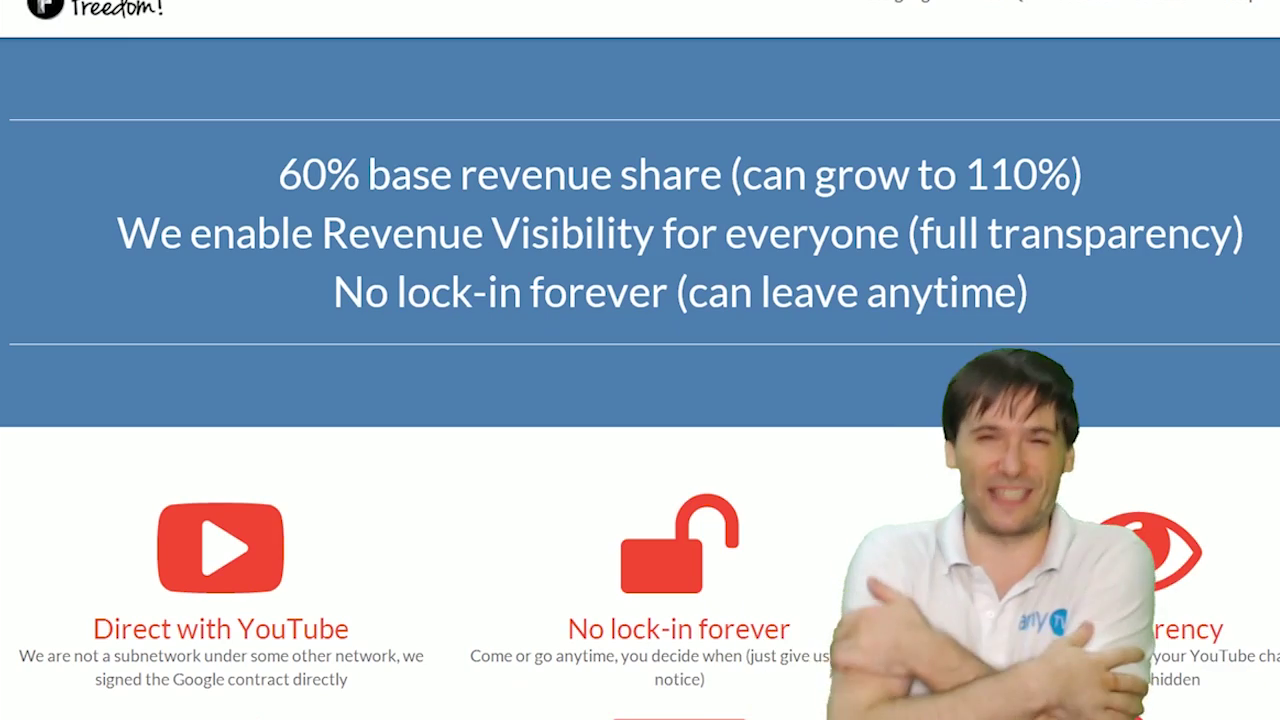
# Step: Scroll the Freedom! website to the Direct with YouTube, no lock-in and revenue share tiles
pyautogui.scroll(-4, 640, 378)
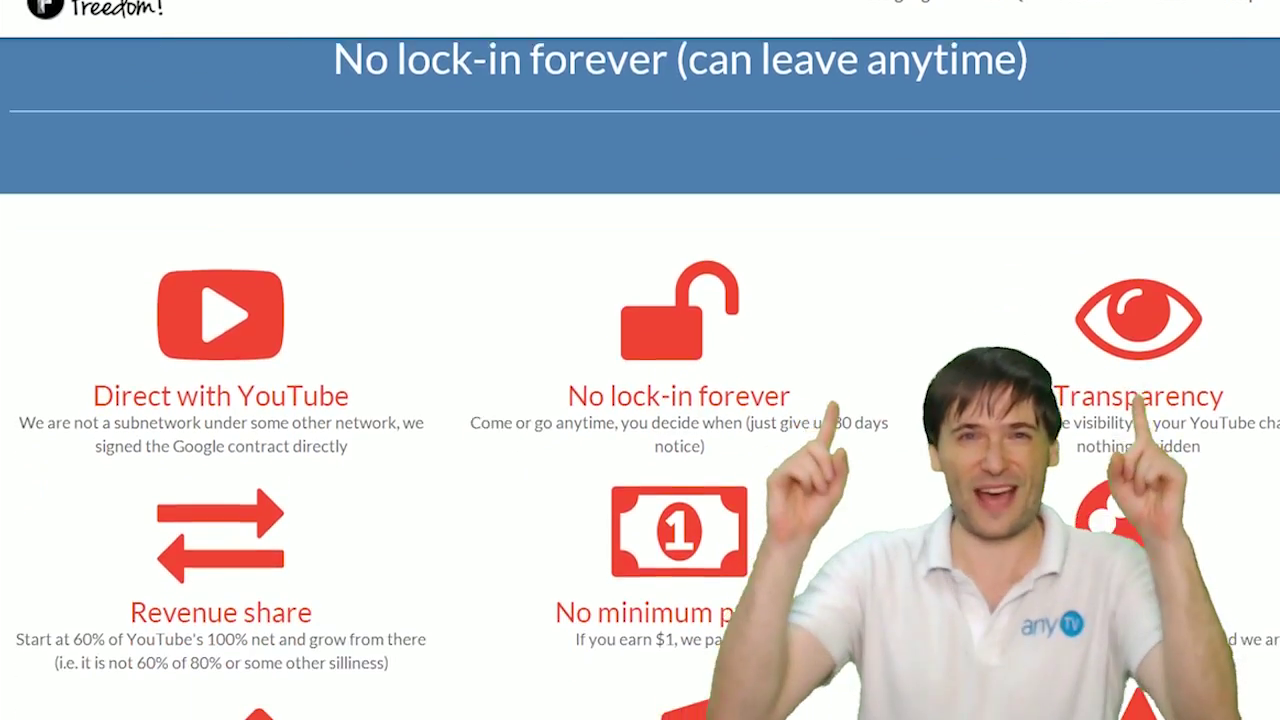